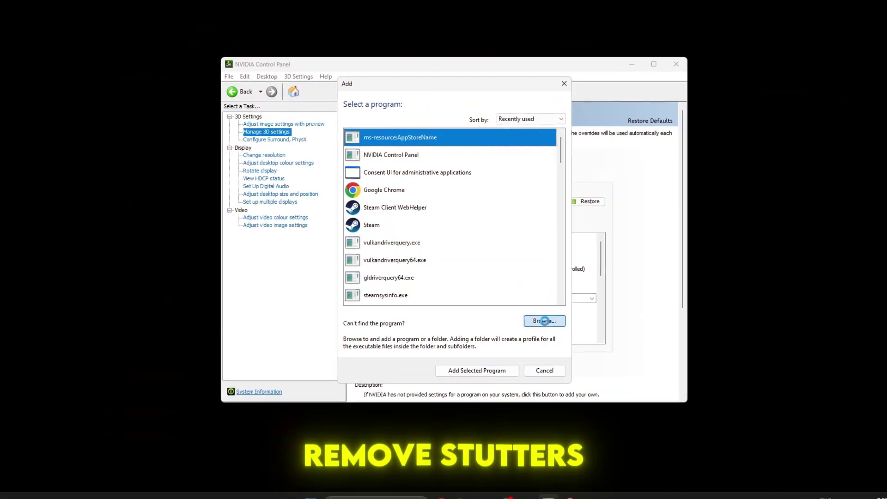
Pick PioneerGame.exe as a program to add, sprint along the road, then filter GearUP games to Shooting.
left_click(545, 320)
left_click(438, 203)
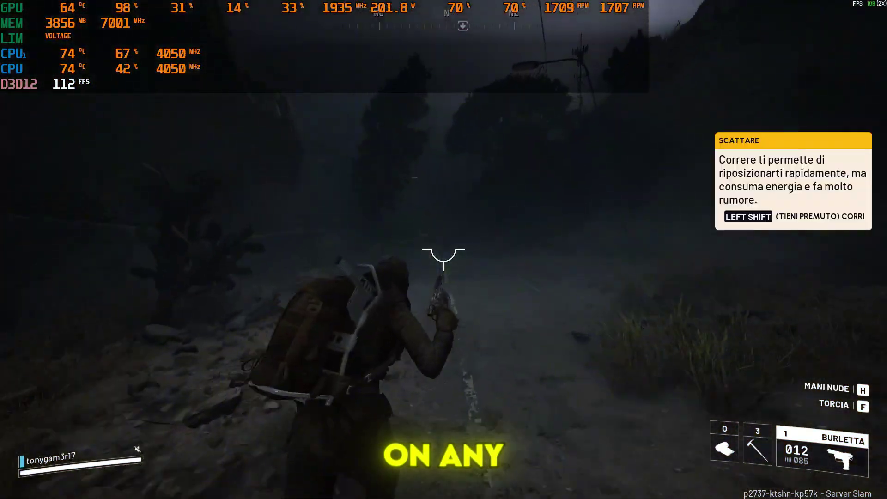
key("shift")
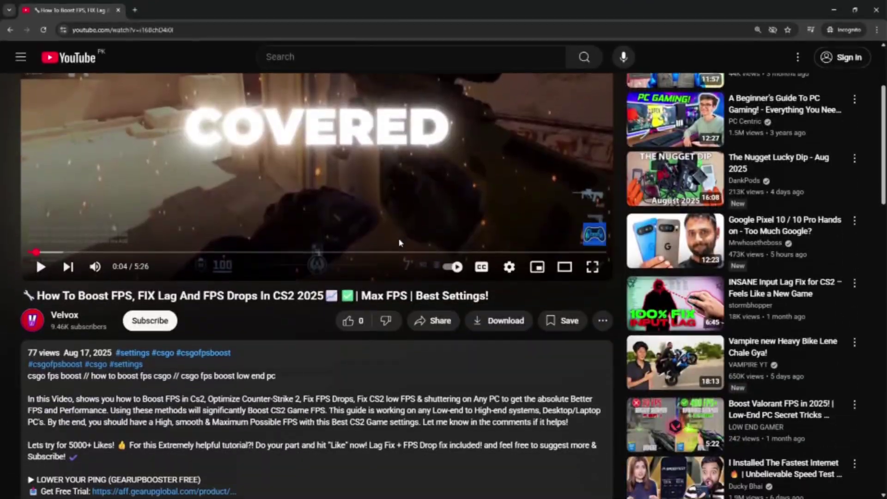
scroll(220, 287, "down", 2)
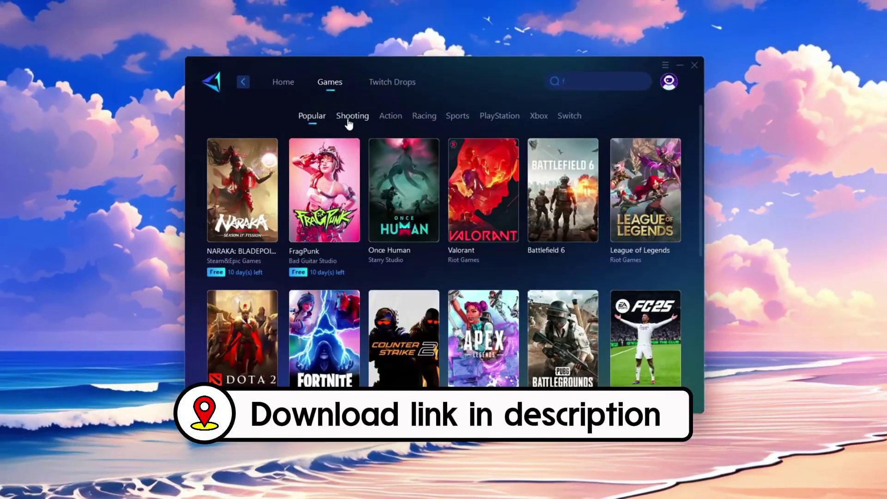
left_click(349, 121)
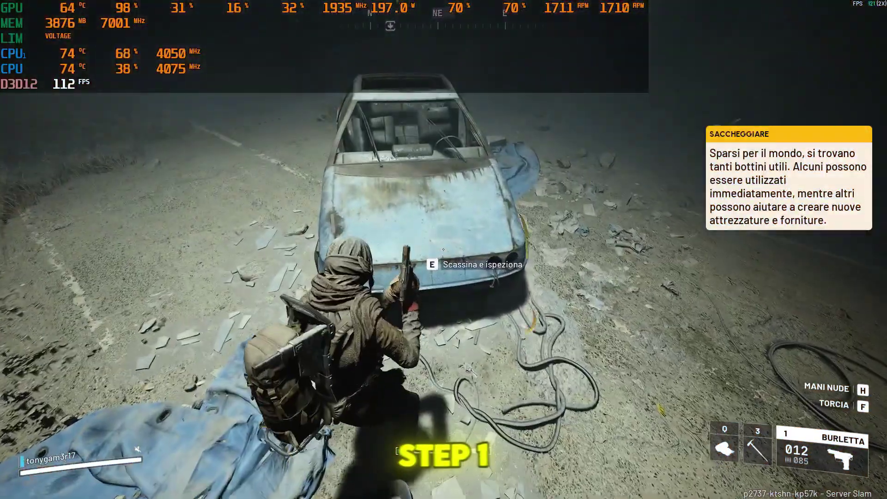
Pry open the abandoned car with the crowbar and move Componenti Metallici (×7) into the ZAINO backpack.
key("3")
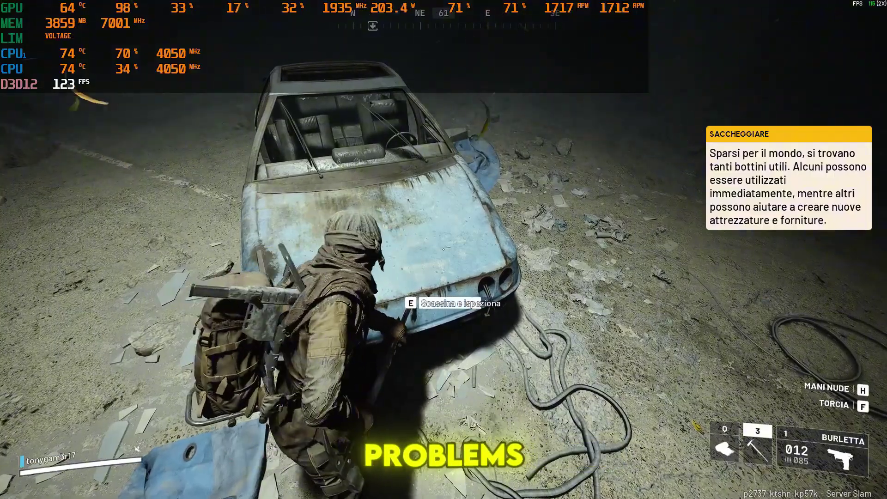
key("e")
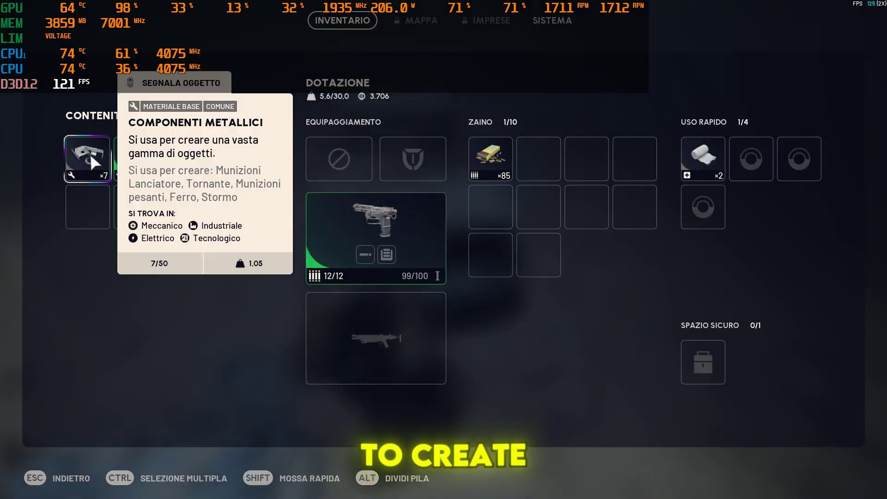
left_click_drag(90, 153, 277, 112)
left_click_drag(539, 151, 539, 151)
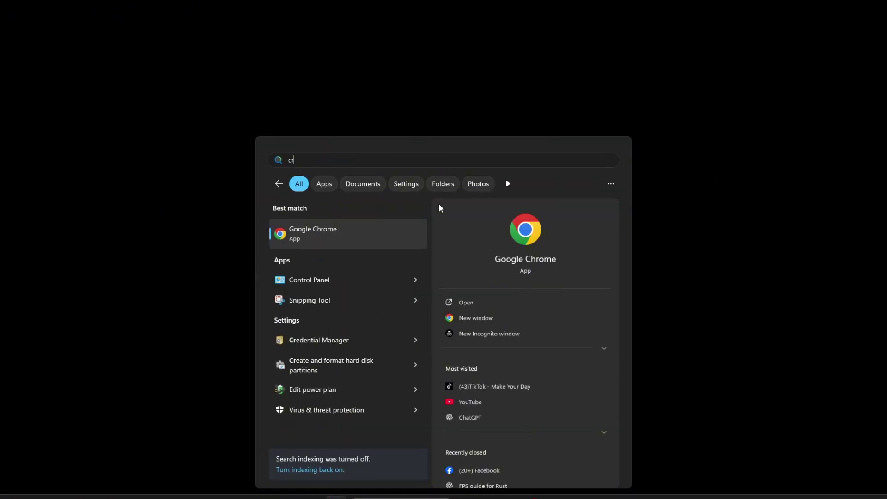
Create a system-drive restore point described as 'ARC Raiders FPS' from System Protection.
type("e")
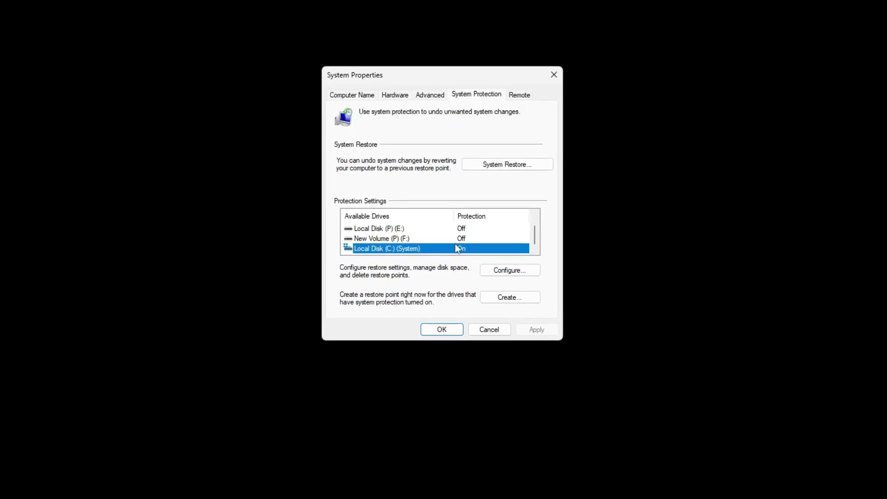
left_click(513, 303)
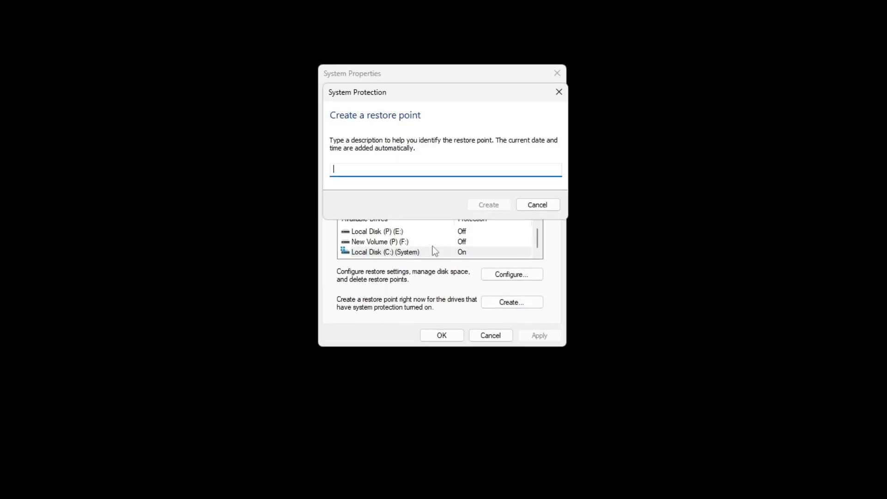
key("ctrl+a")
left_click(408, 172)
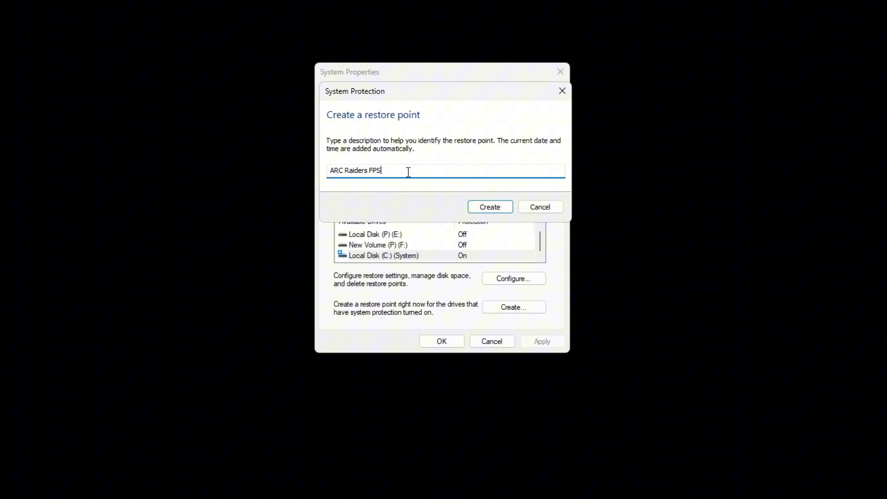
left_click(489, 209)
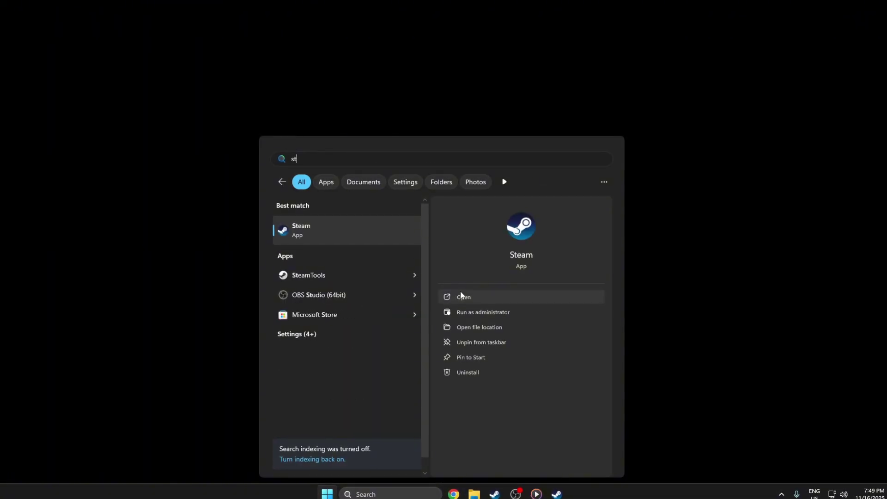
Launch Steam and browse the local files of ARC Raiders Playtest from the library.
key("Return")
left_click(391, 324)
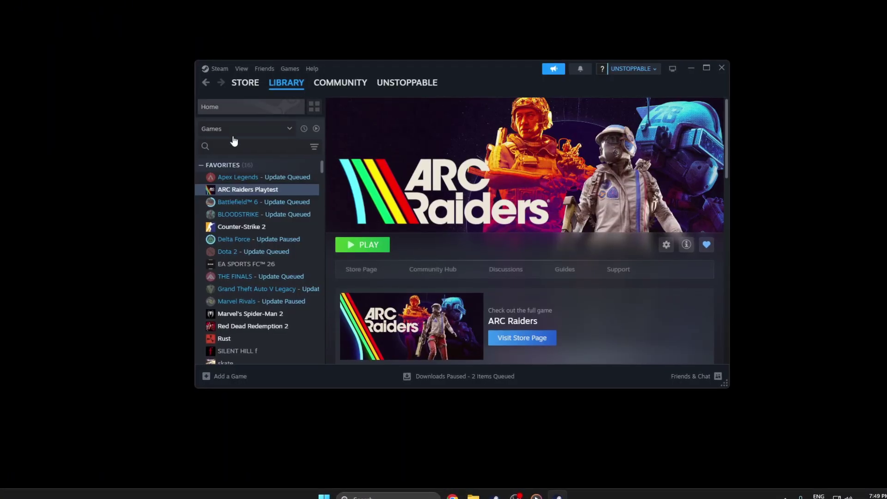
right_click(239, 190)
mouse_move(254, 247)
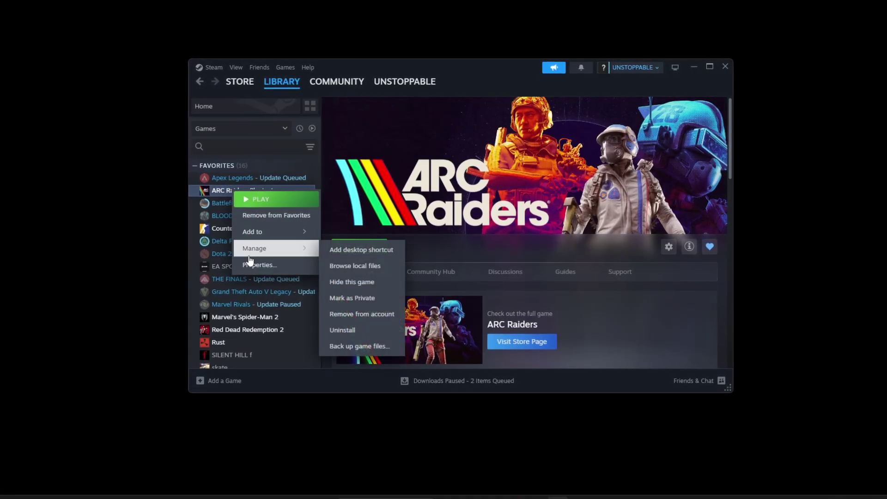
left_click(364, 266)
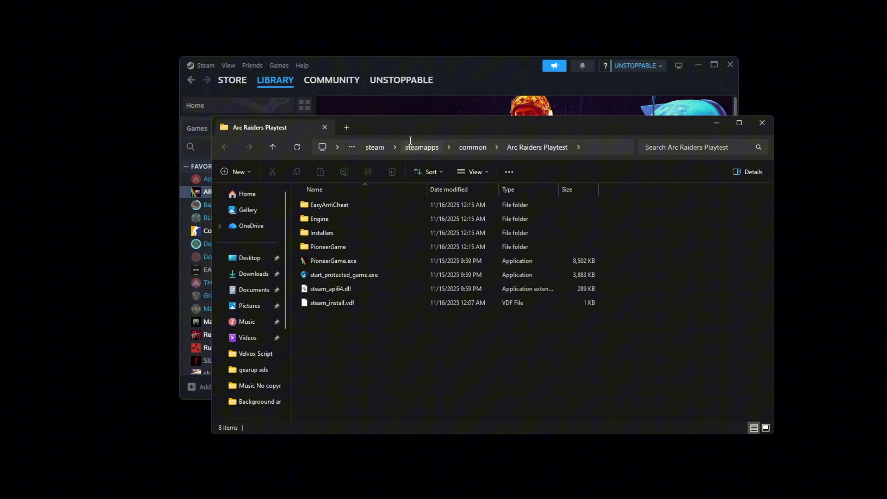
Navigate to PioneerGame\Binaries\Win64 and open the Properties of PioneerGame.exe.
double_click(315, 208)
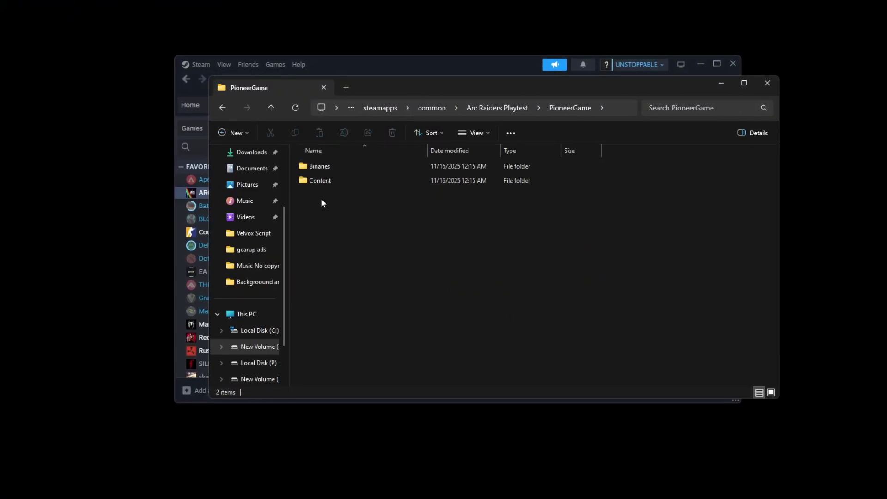
left_click(324, 167)
double_click(324, 167)
double_click(319, 168)
left_click(326, 237)
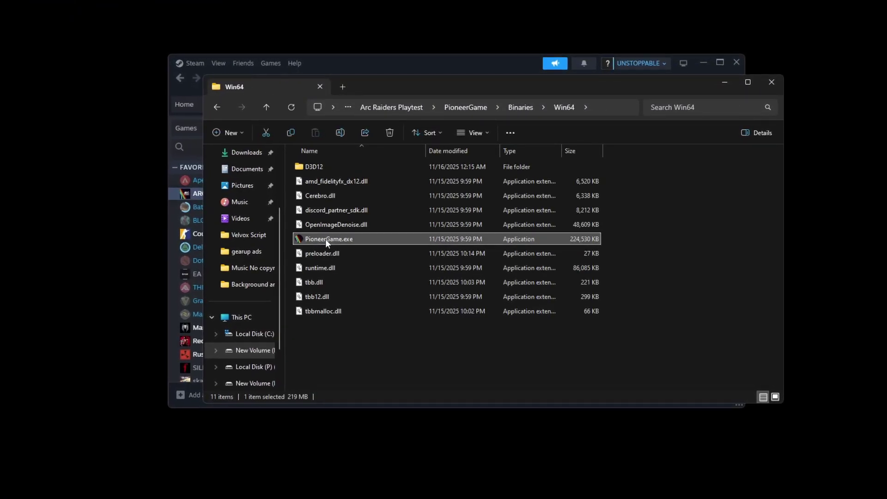
right_click(326, 239)
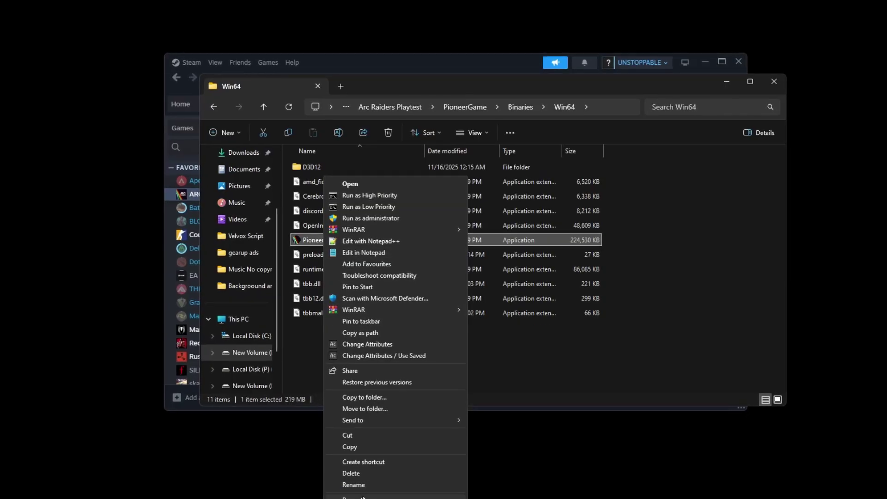
left_click(370, 493)
Tick Disable full-screen optimisations on the Compatibility tab, then apply and close.
left_click_drag(406, 228, 415, 84)
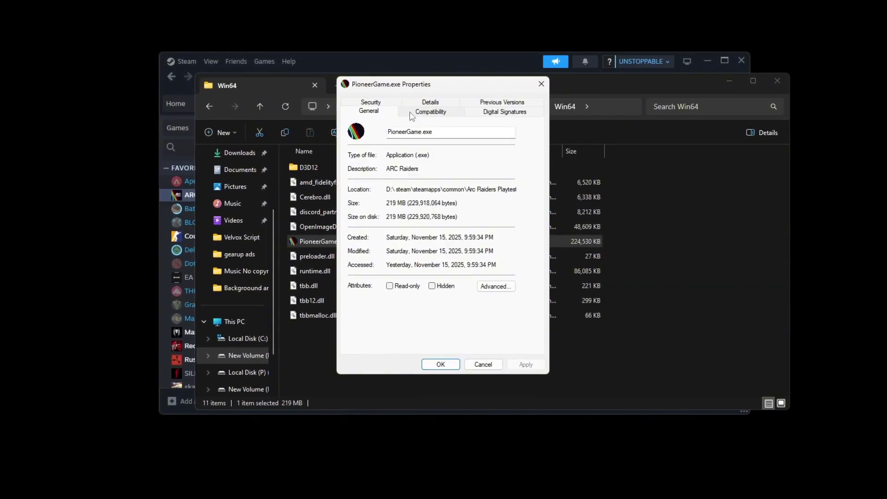
left_click(430, 112)
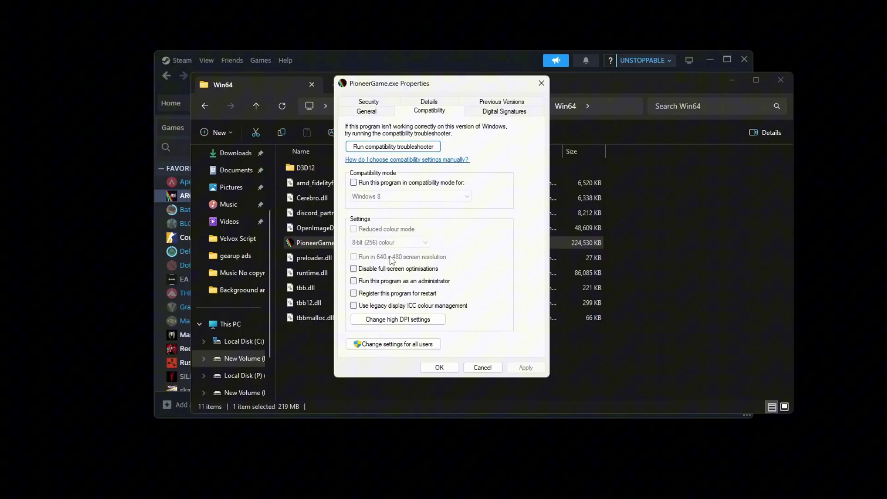
left_click(353, 270)
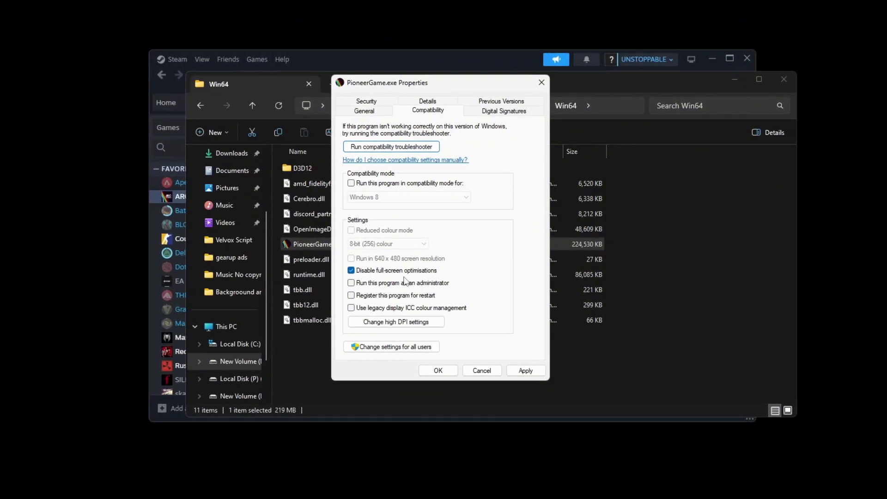
left_click(525, 371)
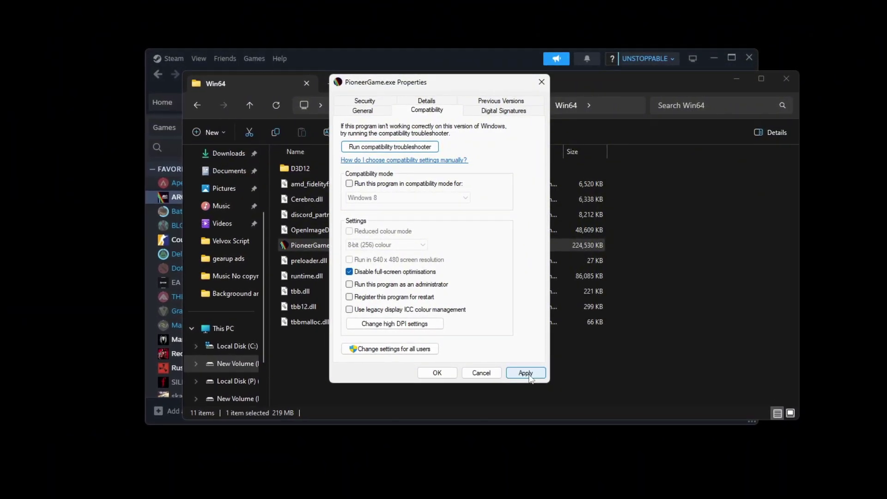
left_click(435, 372)
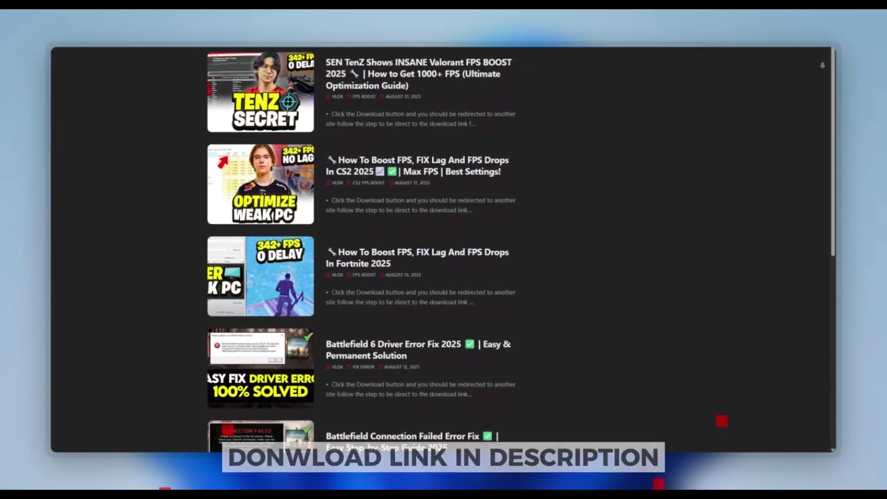
scroll(361, 250, "down", 1)
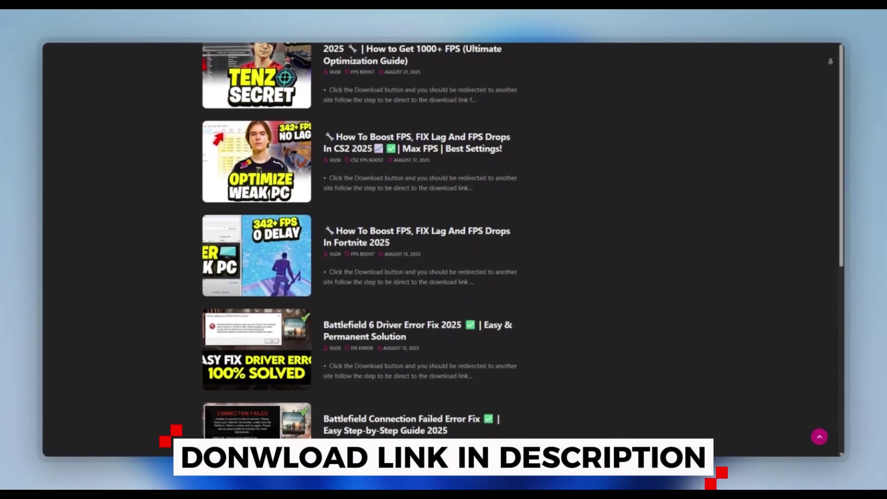
scroll(360, 249, "down", 1)
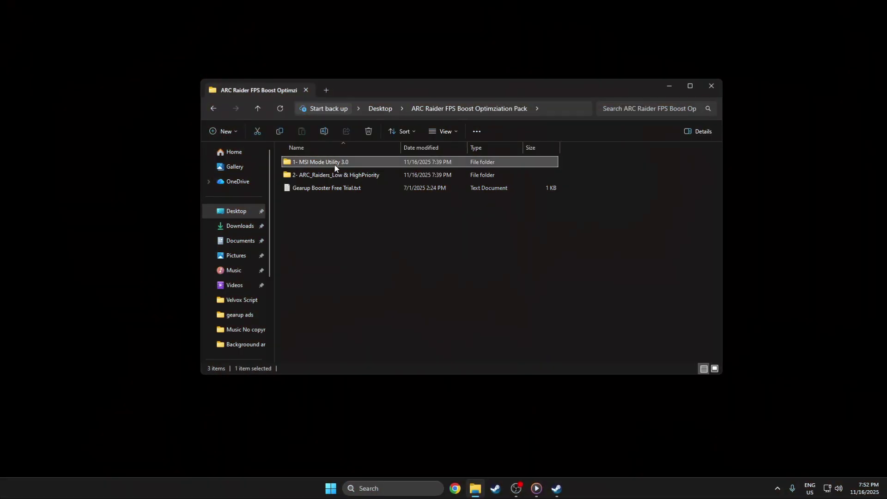
Run MSI Mode Utility 3.0.exe as administrator from the '1- MSI Mode Utility 3.0' folder.
double_click(330, 163)
left_click(326, 165)
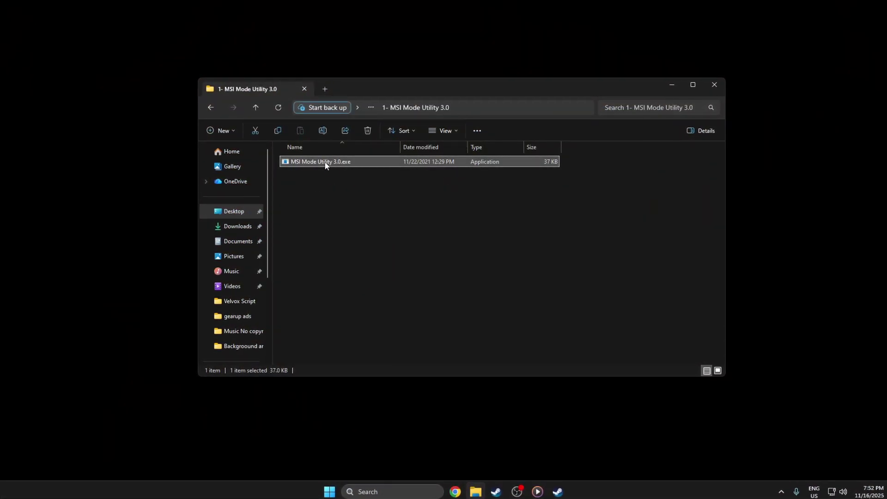
right_click(327, 163)
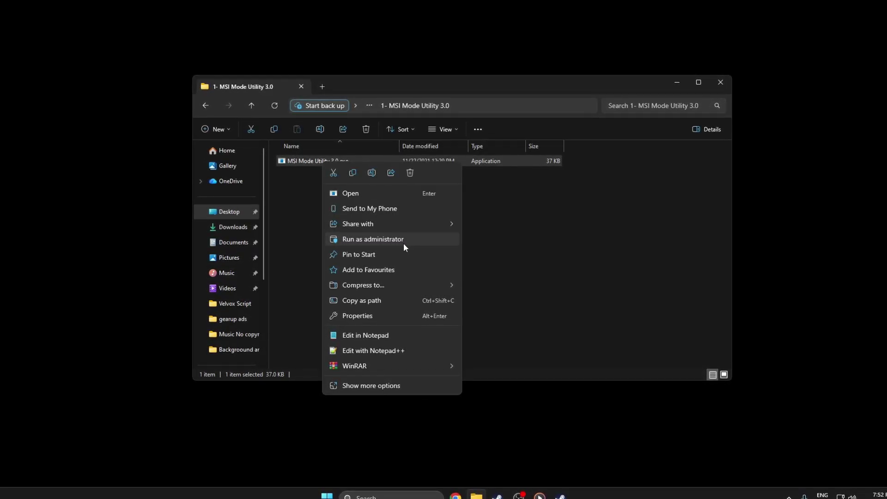
left_click(403, 243)
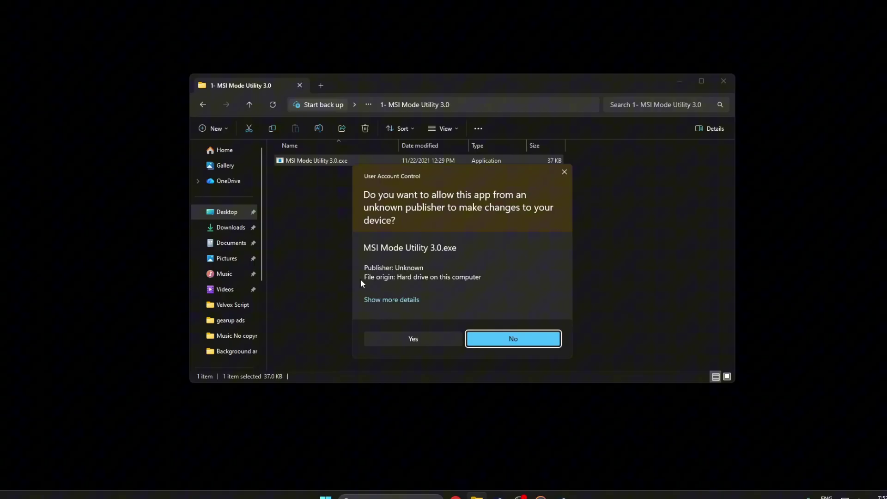
Allow the utility, then set the NVIDIA GeForce RTX 4060 interrupt priority to High.
left_click(422, 338)
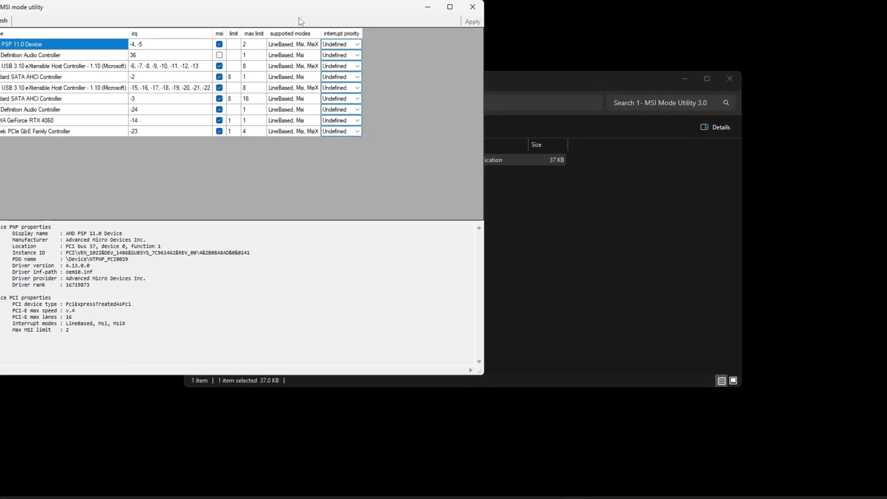
left_click_drag(287, 6, 469, 47)
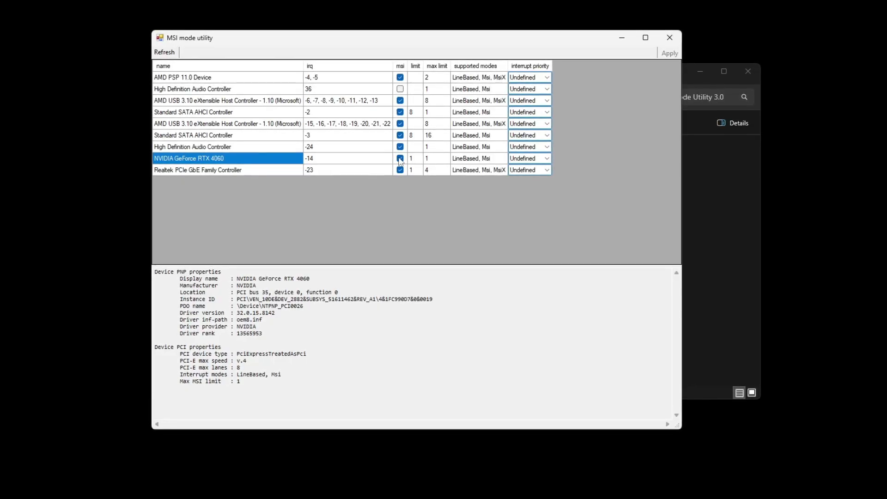
left_click(549, 158)
left_click(521, 187)
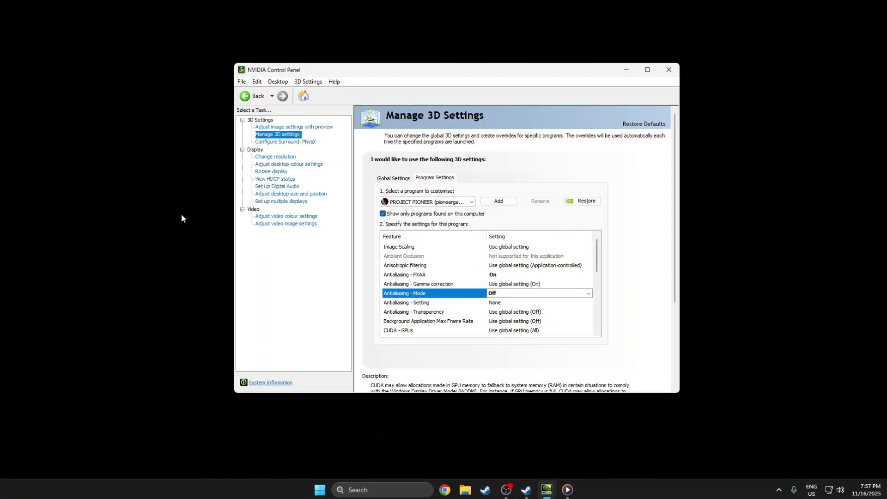
Open and dismiss the desktop context menu, including its full classic version.
right_click(160, 220)
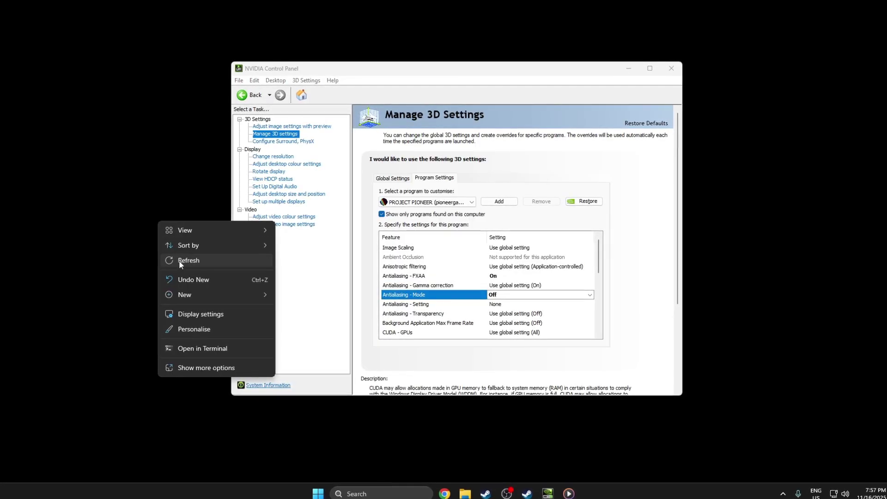
left_click(167, 260)
right_click(162, 215)
left_click(192, 363)
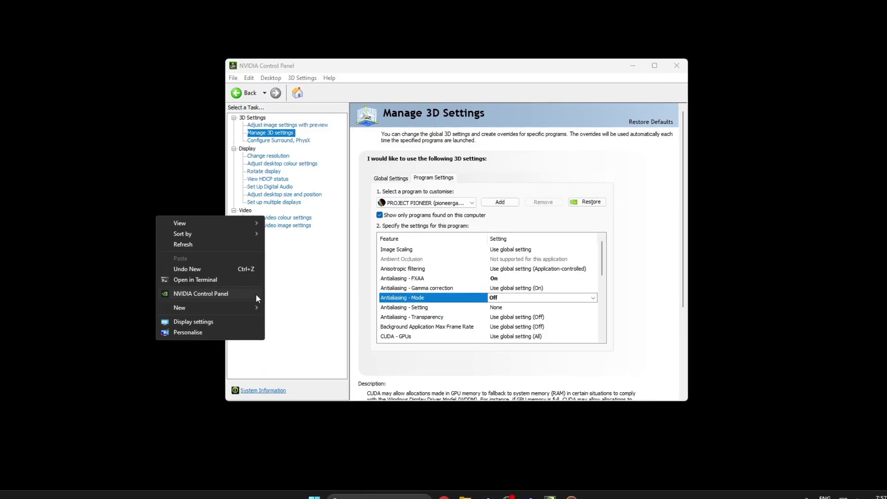
left_click(299, 287)
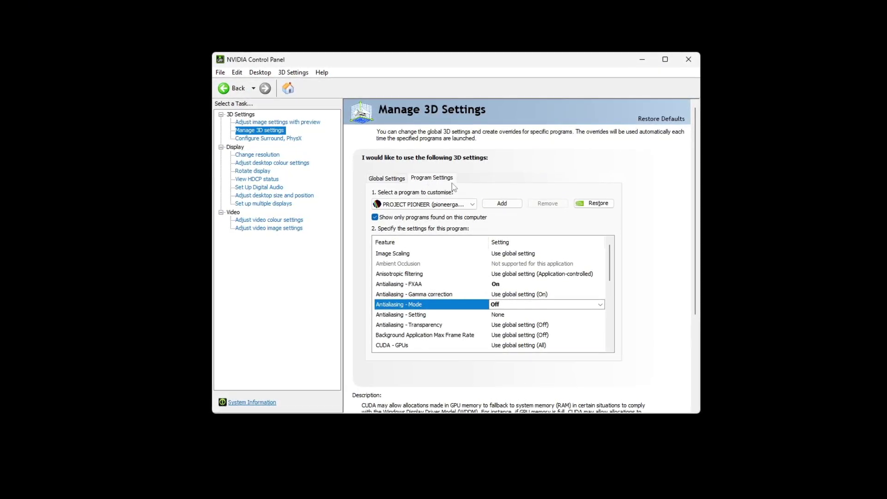
Add PioneerGame.exe from the Win64 folder as a program to customise.
left_click(502, 203)
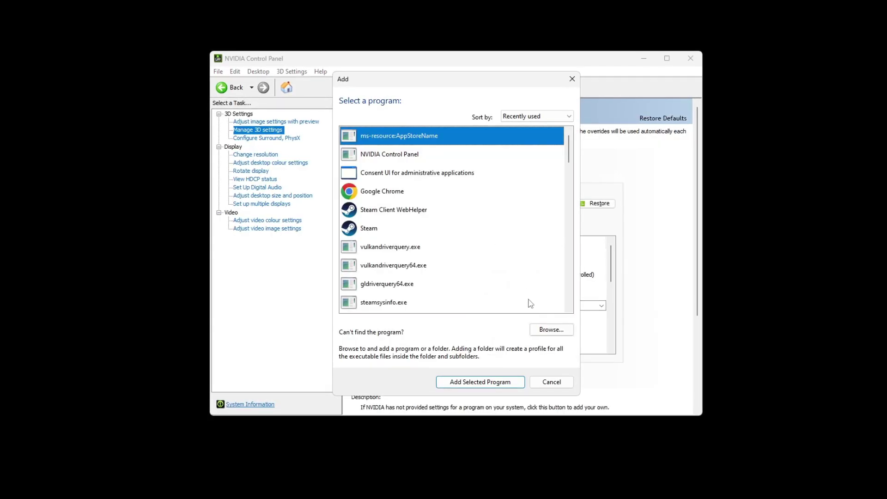
left_click(551, 331)
left_click(442, 203)
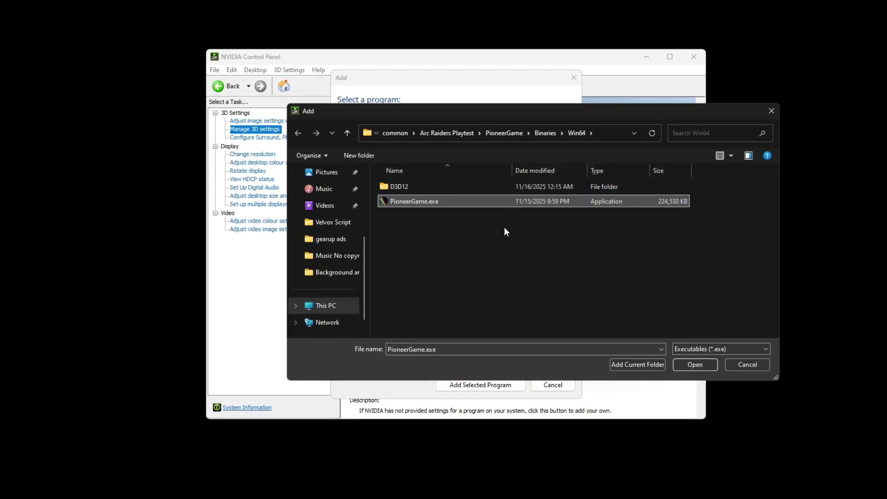
left_click(756, 363)
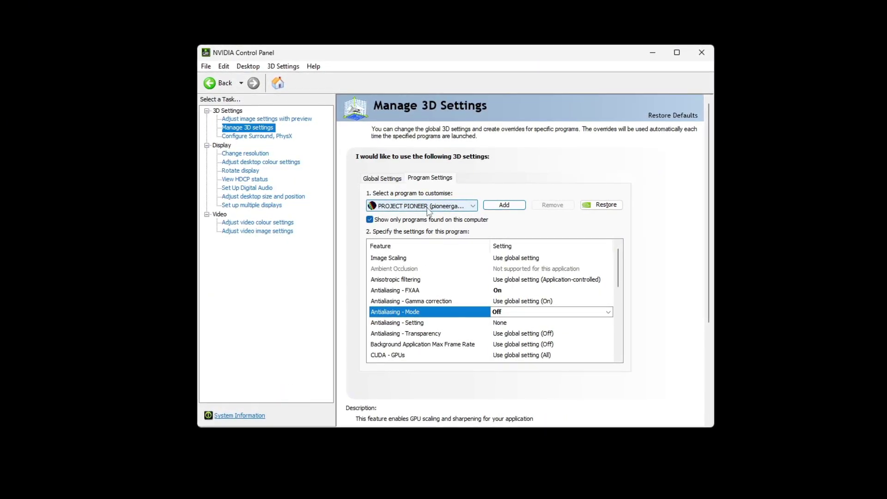
scroll(618, 290, "down", 1)
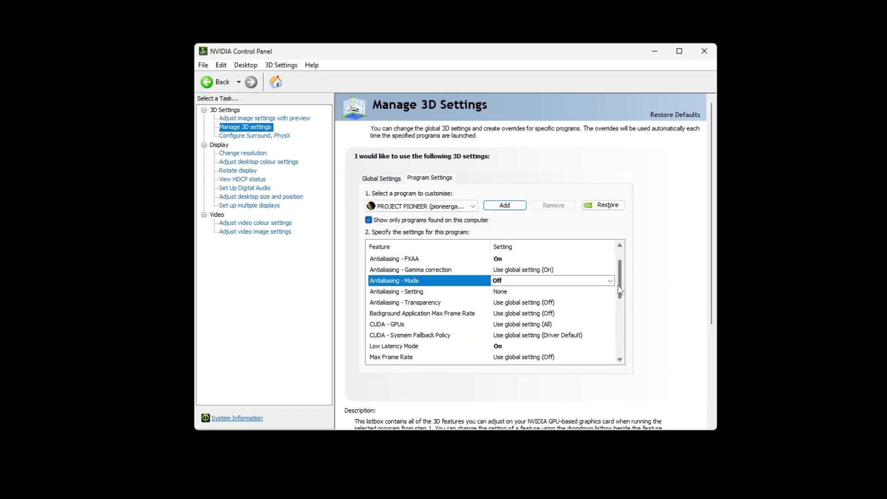
scroll(618, 287, "down", 2)
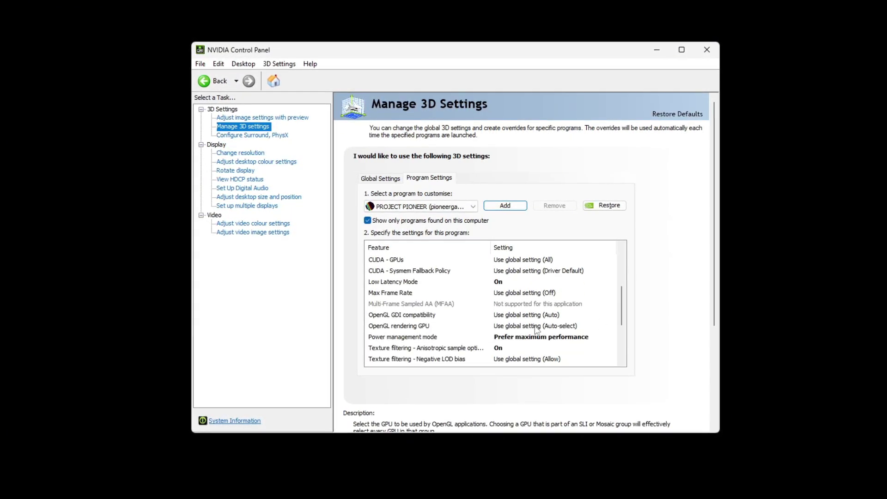
left_click(409, 338)
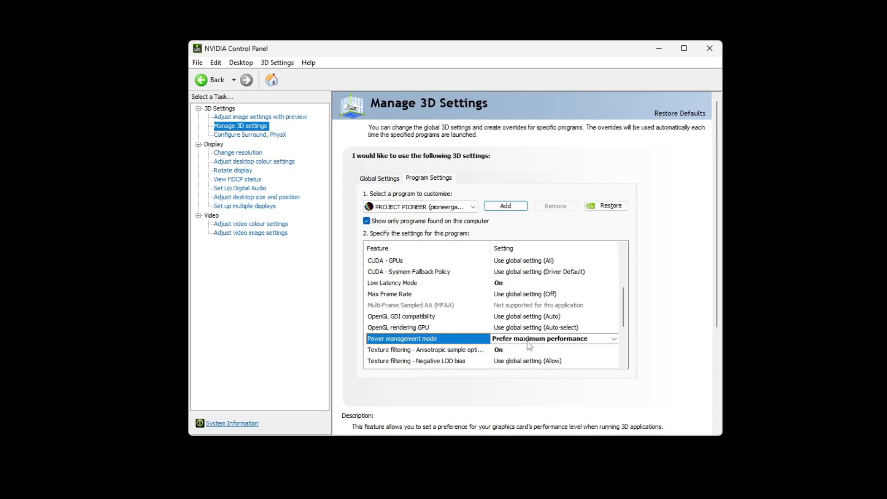
left_click(392, 296)
left_click(447, 287)
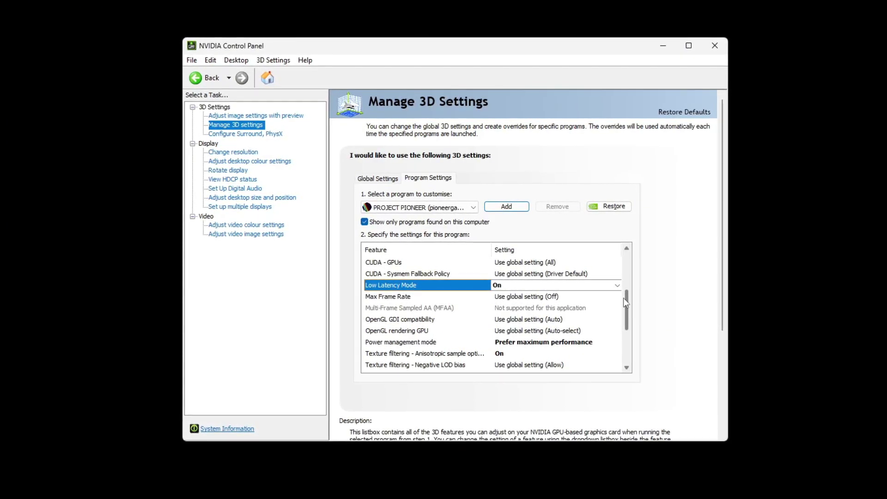
scroll(545, 305, "down", 2)
left_click(392, 332)
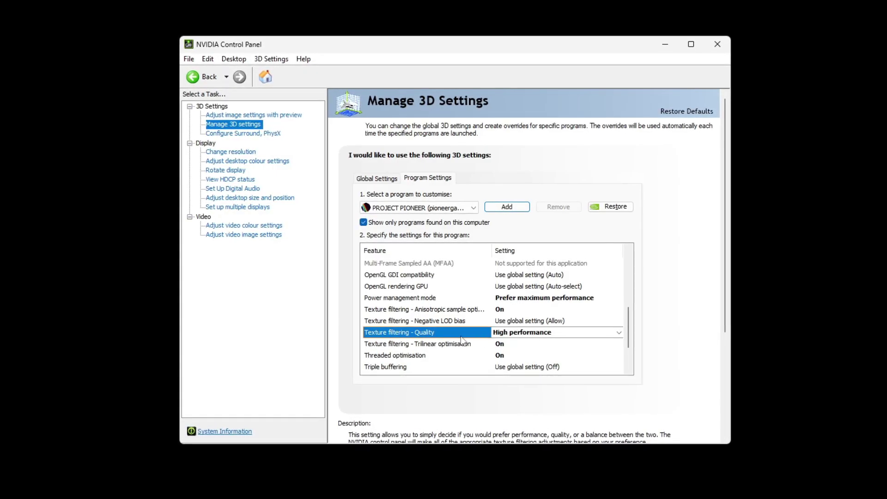
left_click(436, 356)
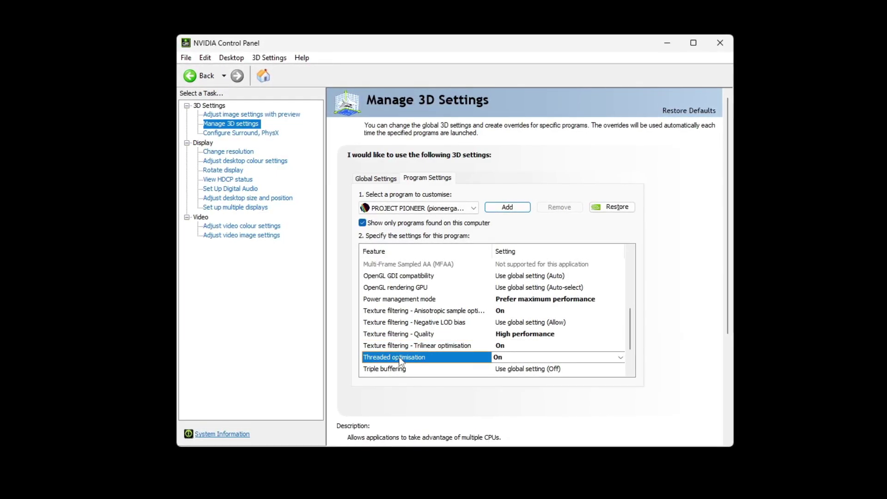
scroll(619, 352, "down", 2)
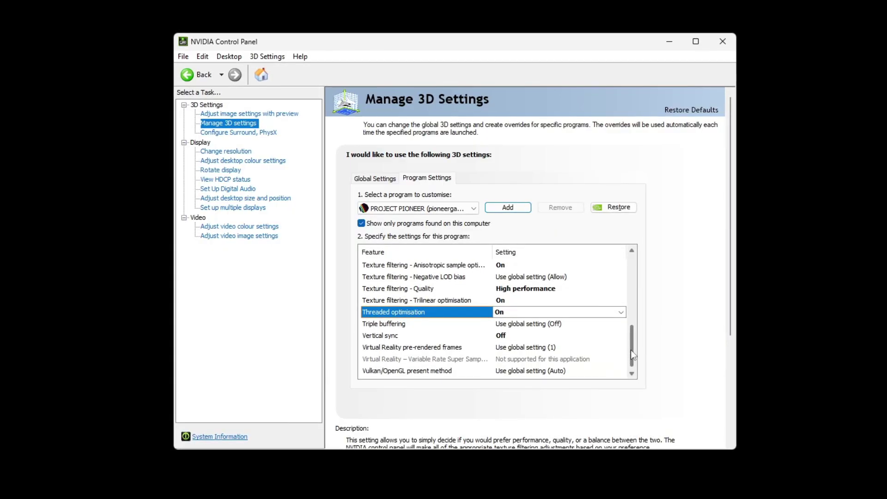
left_click(399, 340)
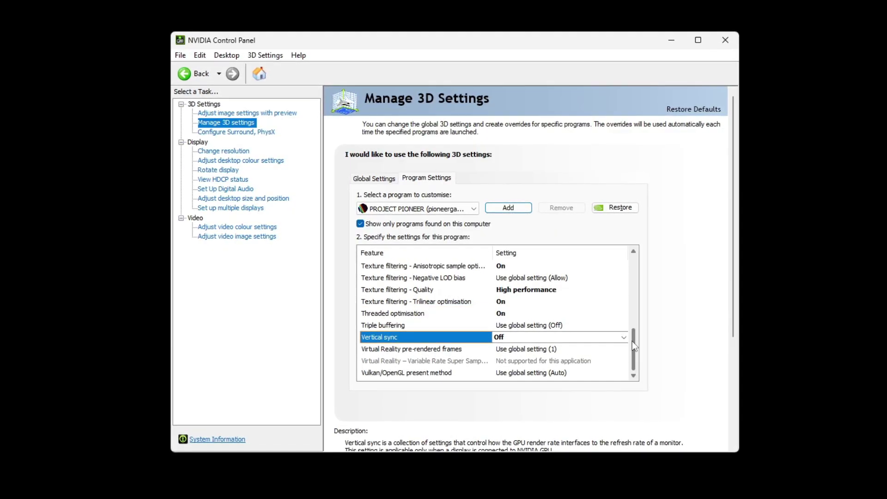
left_click_drag(632, 346, 633, 300)
scroll(616, 287, "up", 2)
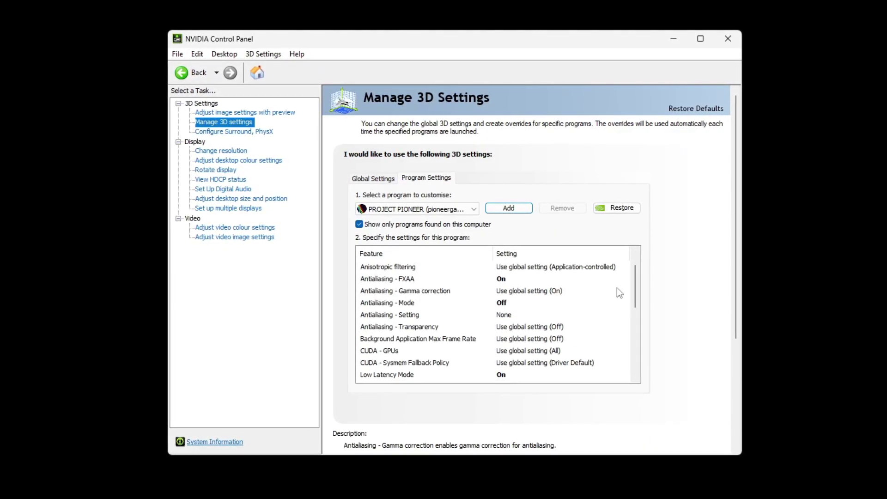
left_click(381, 280)
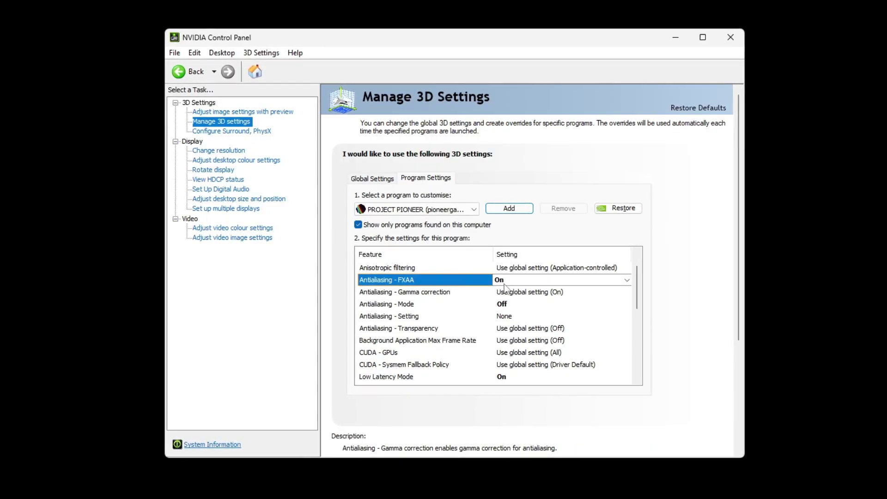
left_click(389, 305)
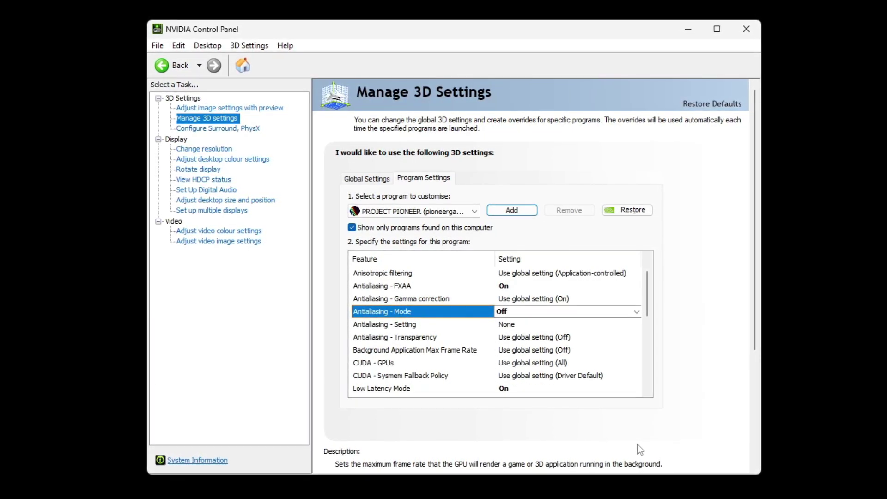
left_click_drag(650, 303, 658, 378)
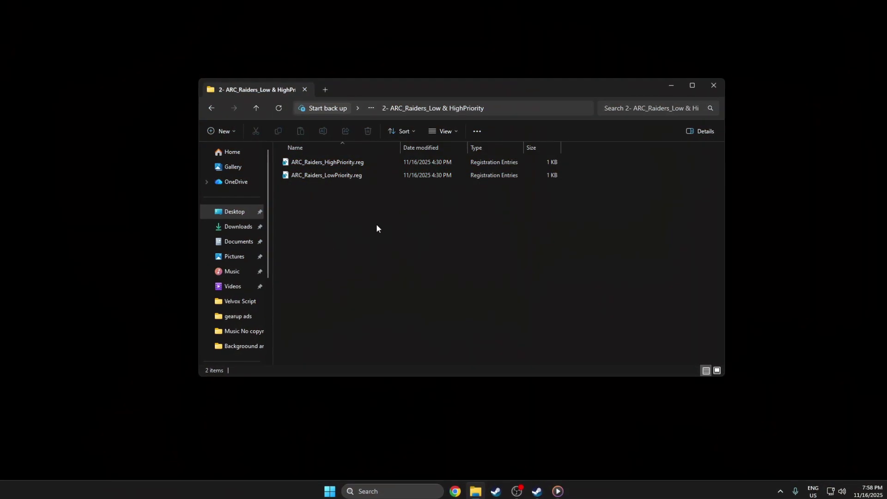
Select both ARC Raiders priority registry files in the 2- ARC_Raiders_Low & HighPriority folder.
left_click_drag(376, 228, 312, 160)
Settle the file selection on ARC_Raiders_HighPriority.reg alone.
left_click(319, 209)
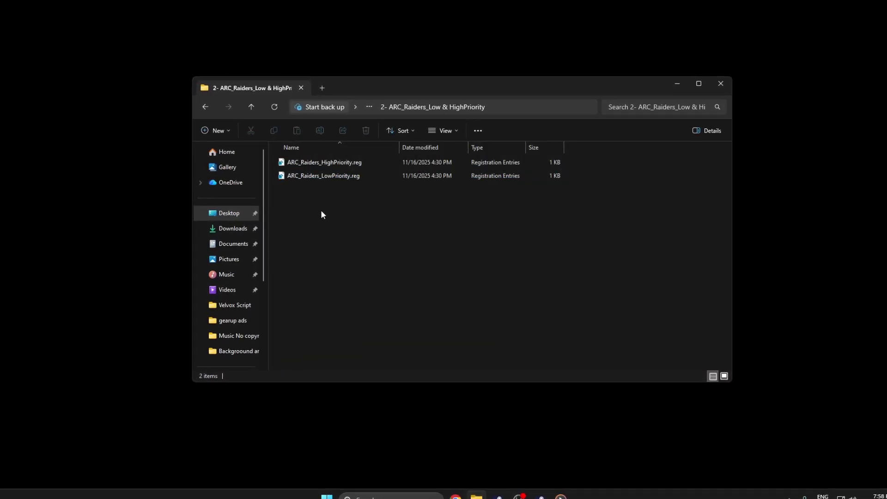
left_click_drag(405, 199, 289, 157)
left_click(359, 185)
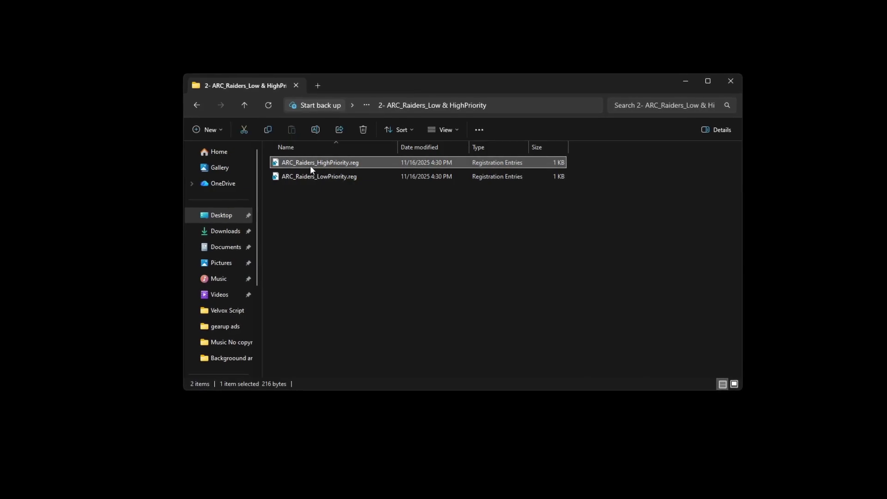
left_click(307, 175)
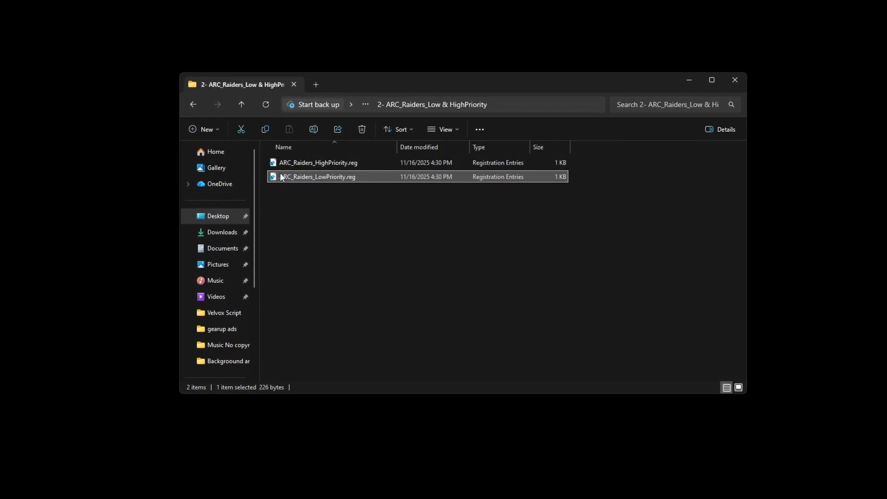
left_click(312, 163)
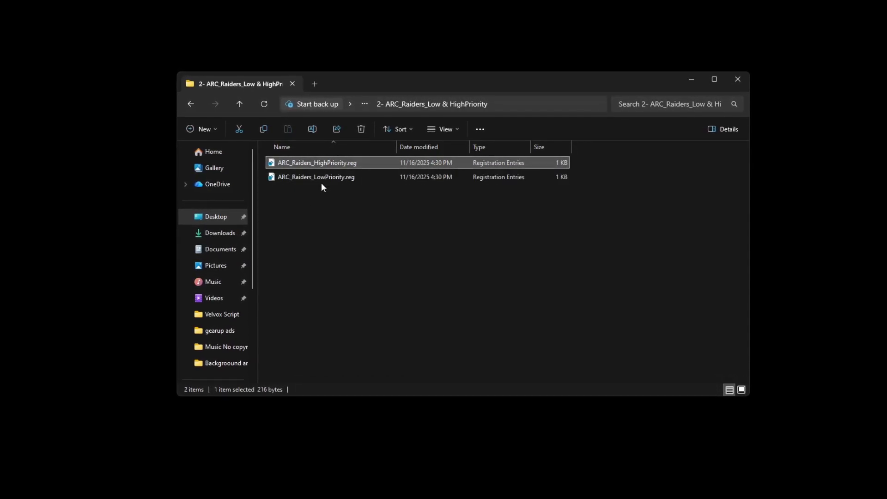
left_click(326, 176)
left_click(320, 188)
left_click(307, 164)
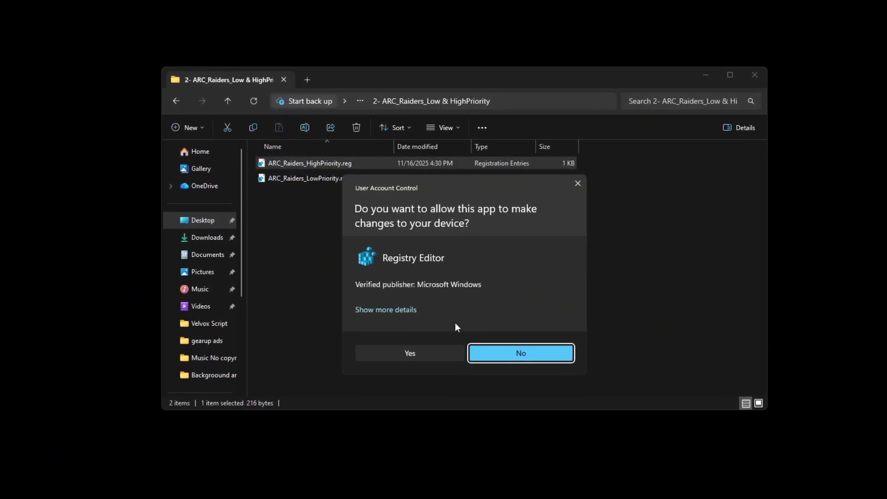
Approve the UAC and Registry Editor prompts to merge the file, then dismiss the success notice.
left_click(416, 354)
left_click(525, 274)
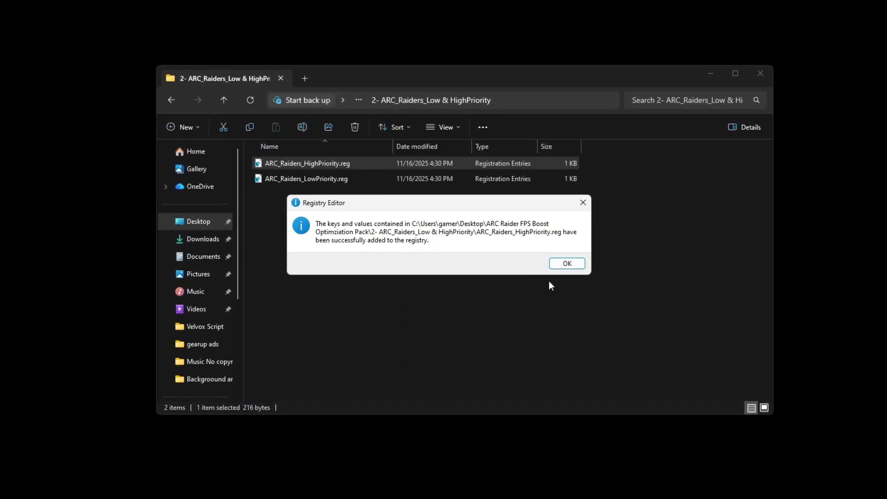
left_click(576, 266)
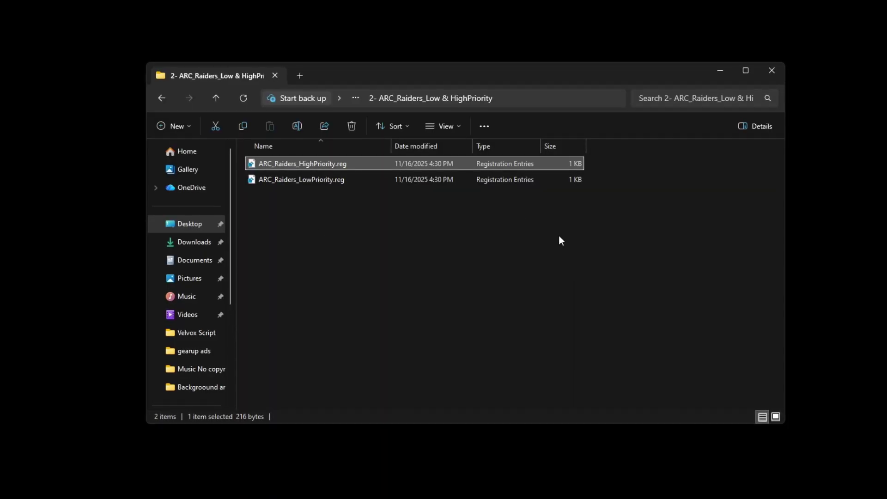